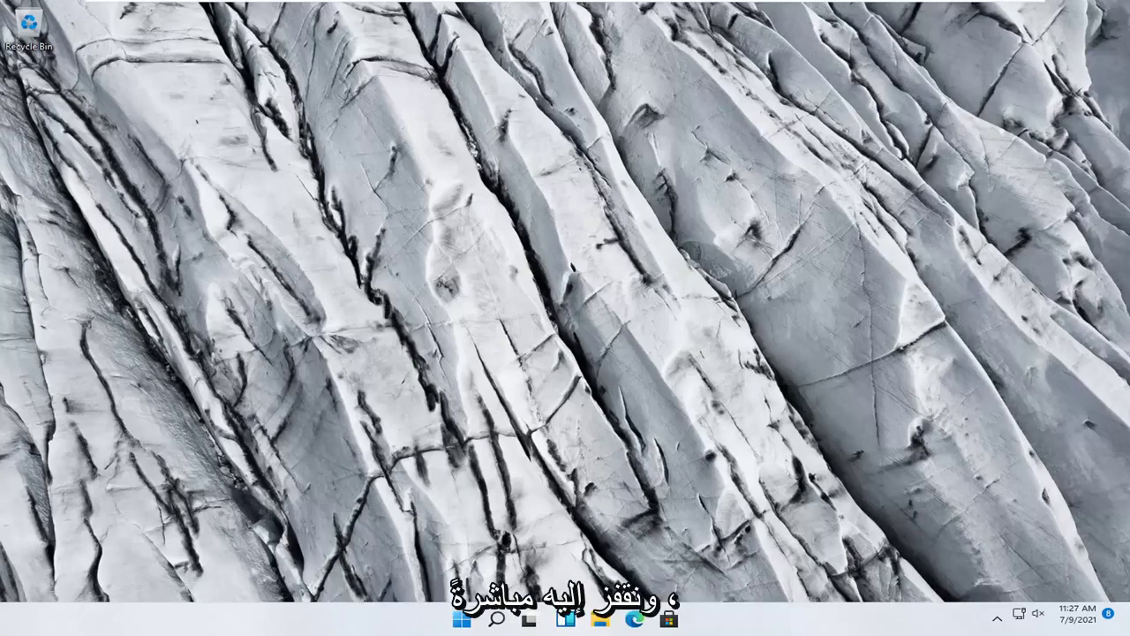
- Open Settings from the Win+X menu and go to System > Troubleshoot > Other troubleshooters
right_click(458, 622)
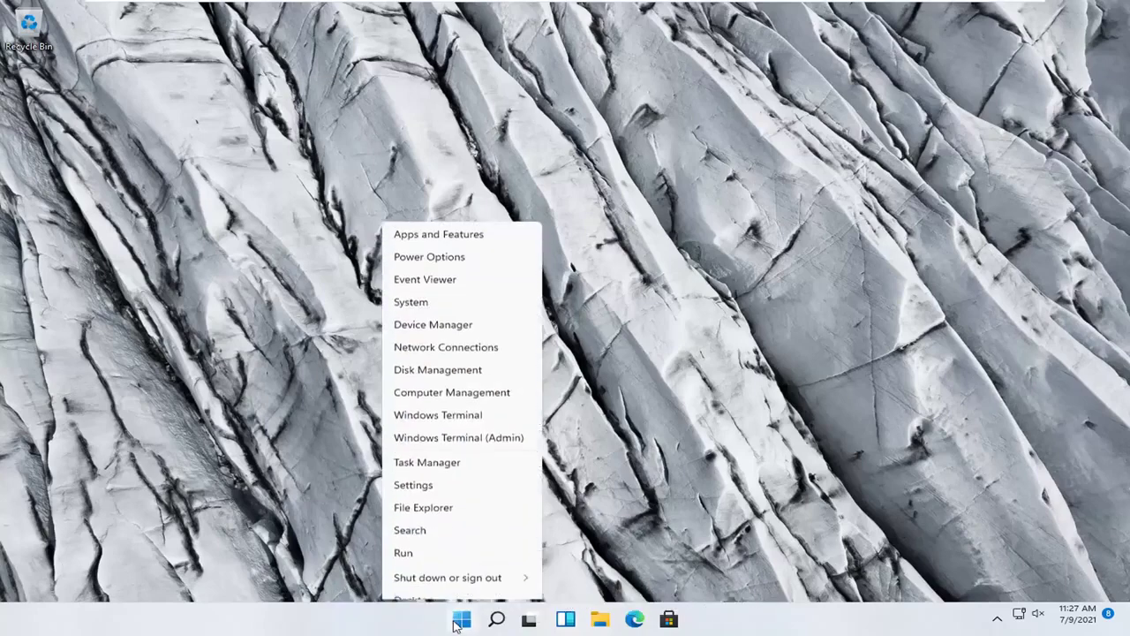
left_click(433, 479)
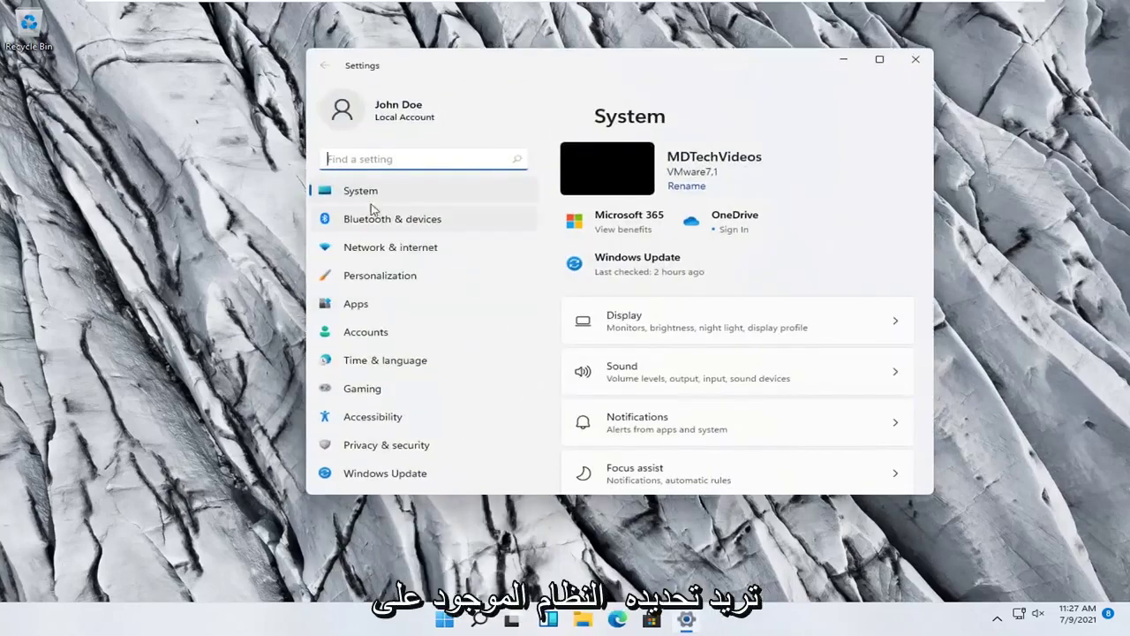
left_click(360, 193)
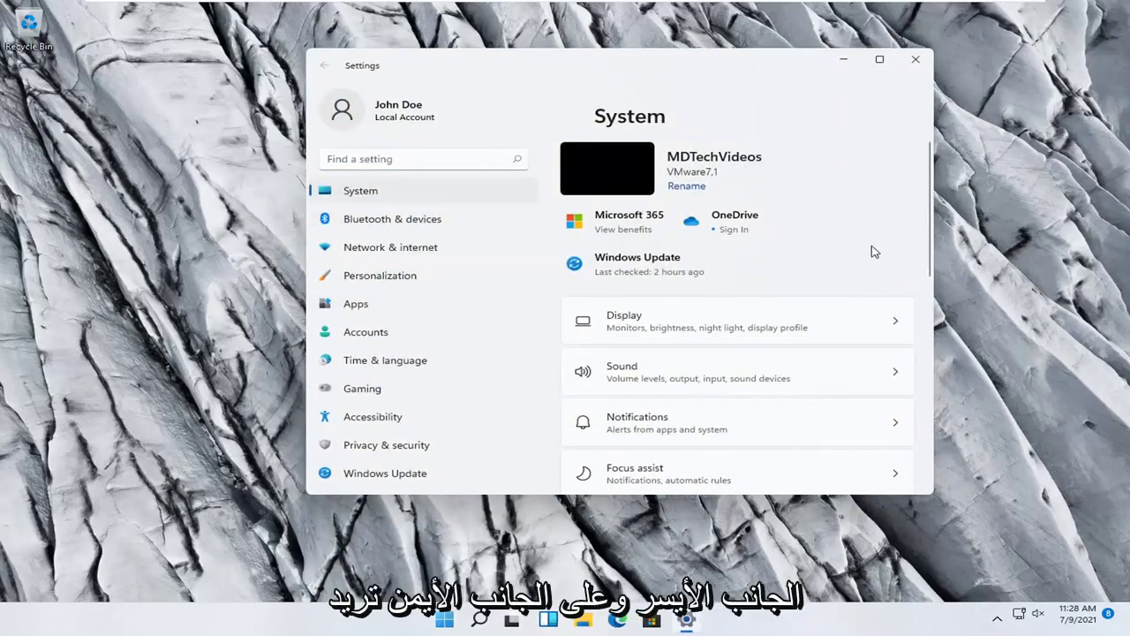
scroll(755, 321, "down", 2)
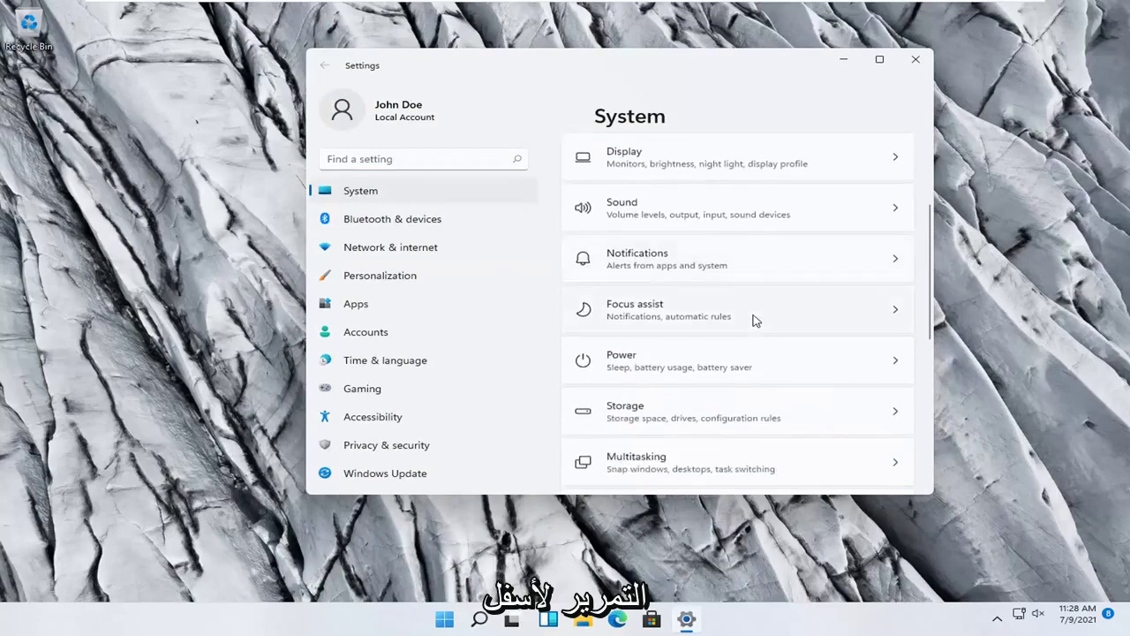
scroll(755, 321, "down", 2)
scroll(755, 320, "down", 2)
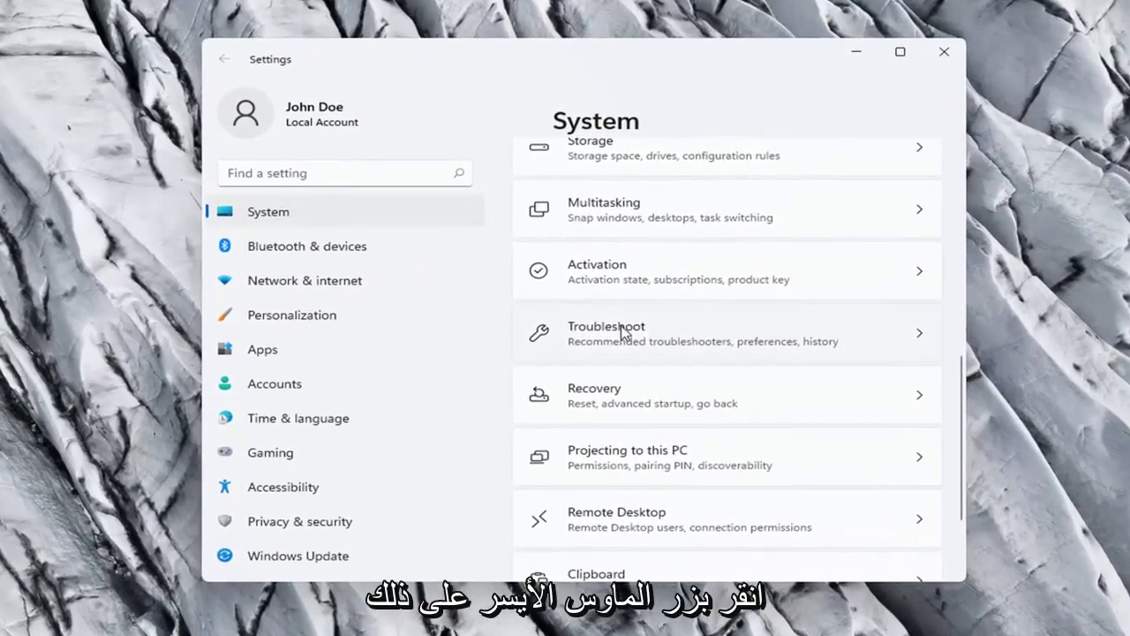
left_click(623, 327)
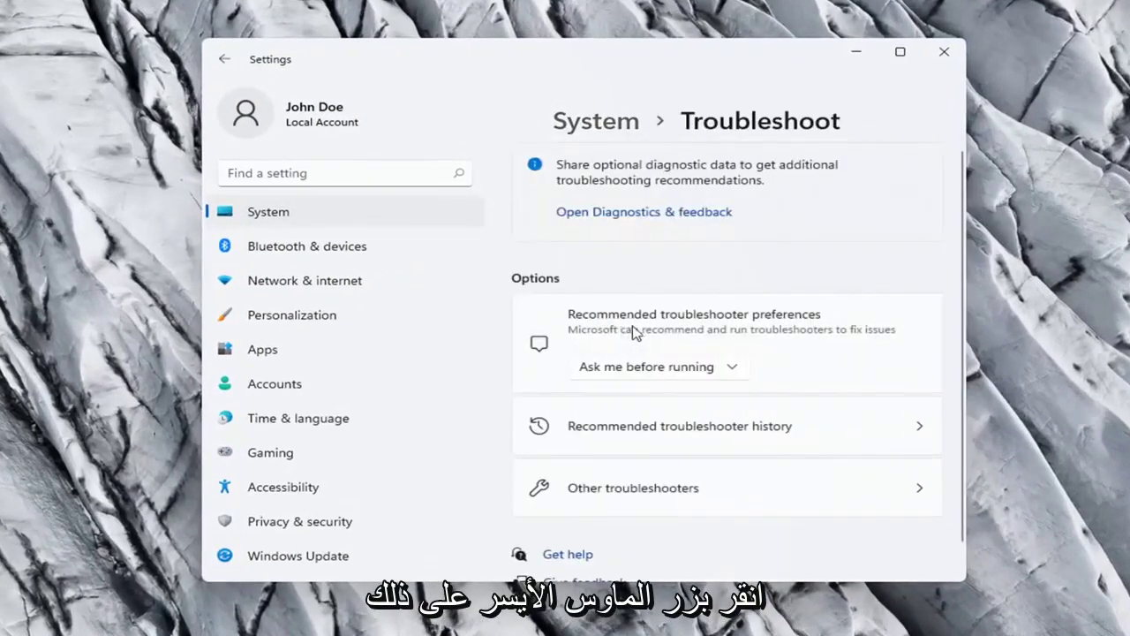
scroll(735, 305, "down", 1)
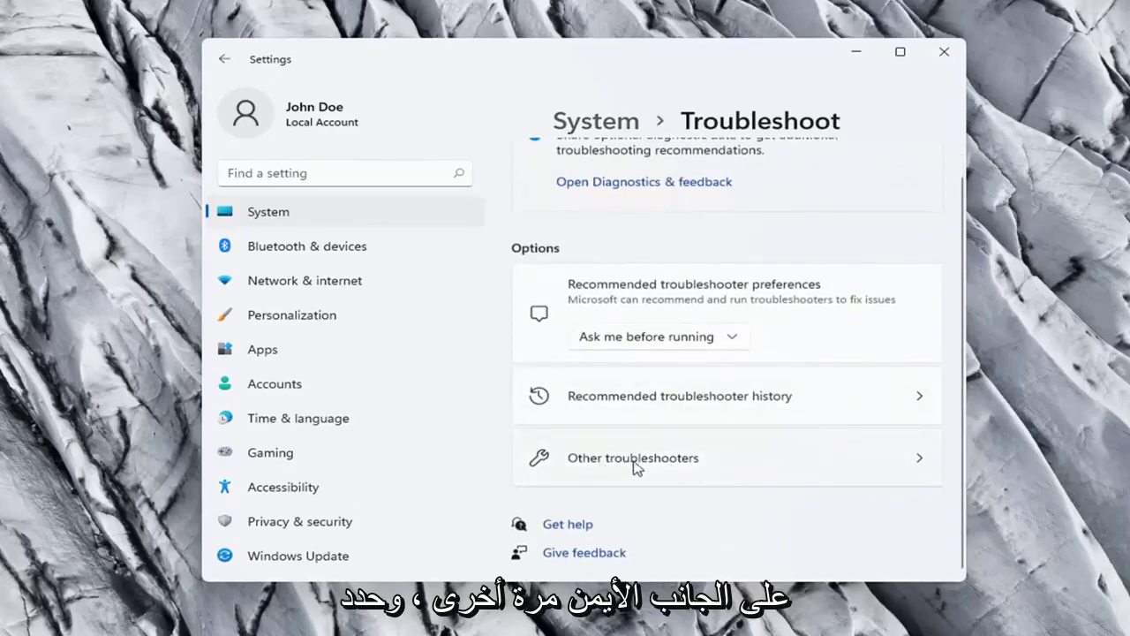
left_click(669, 466)
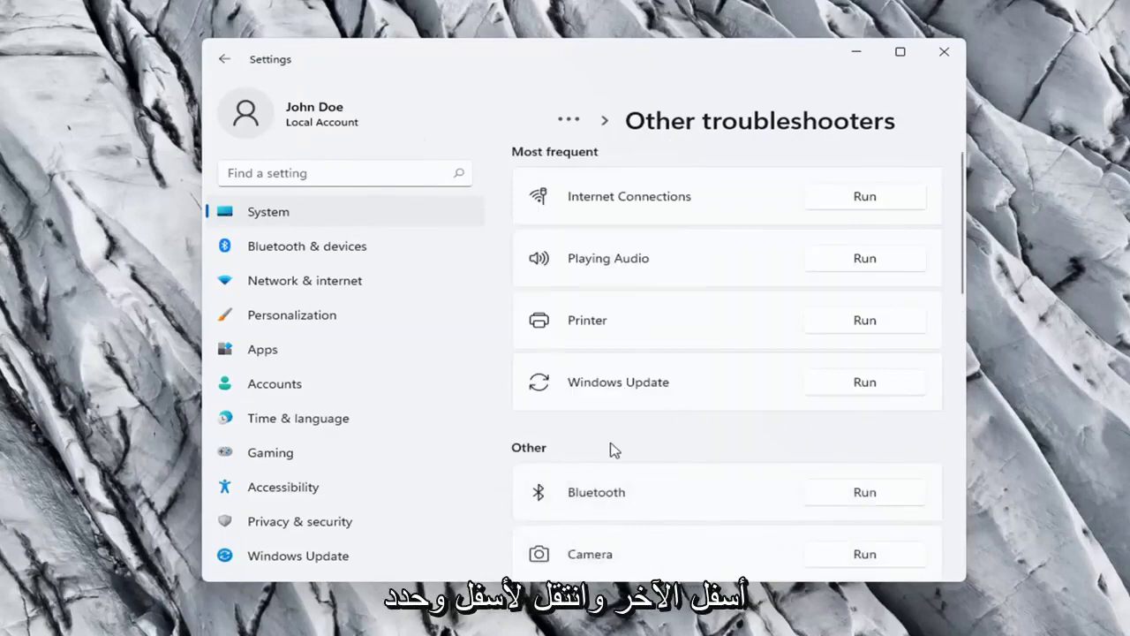
- Run the Network Adapter troubleshooter and close its 'couldn't identify the problem' report
scroll(616, 450, "down", 2)
scroll(616, 450, "down", 1)
scroll(619, 454, "down", 1)
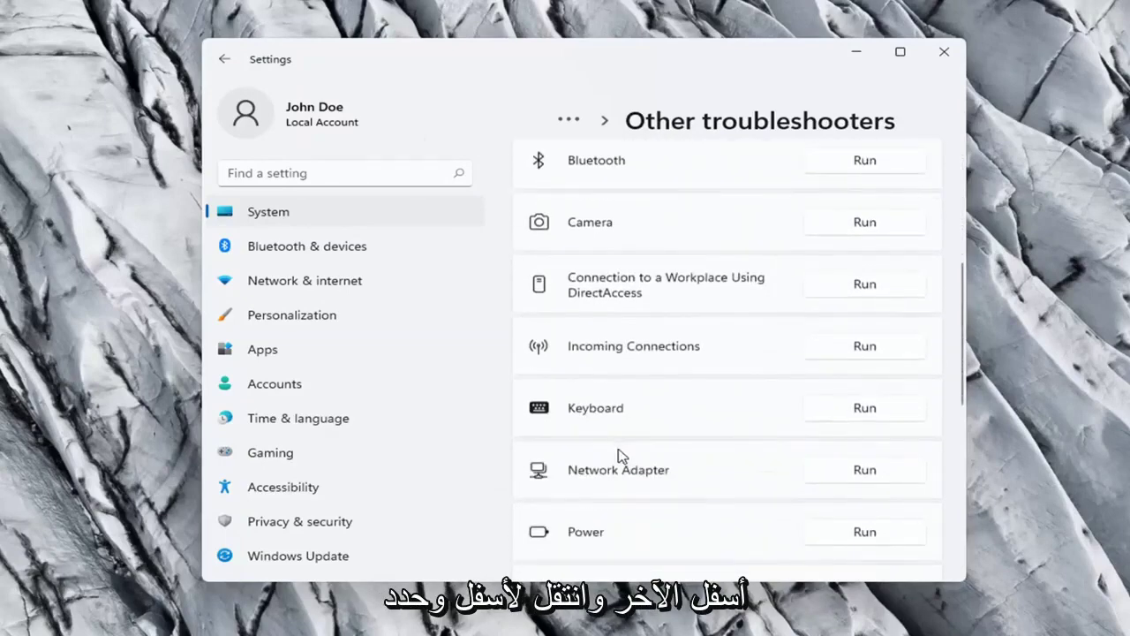
left_click(864, 473)
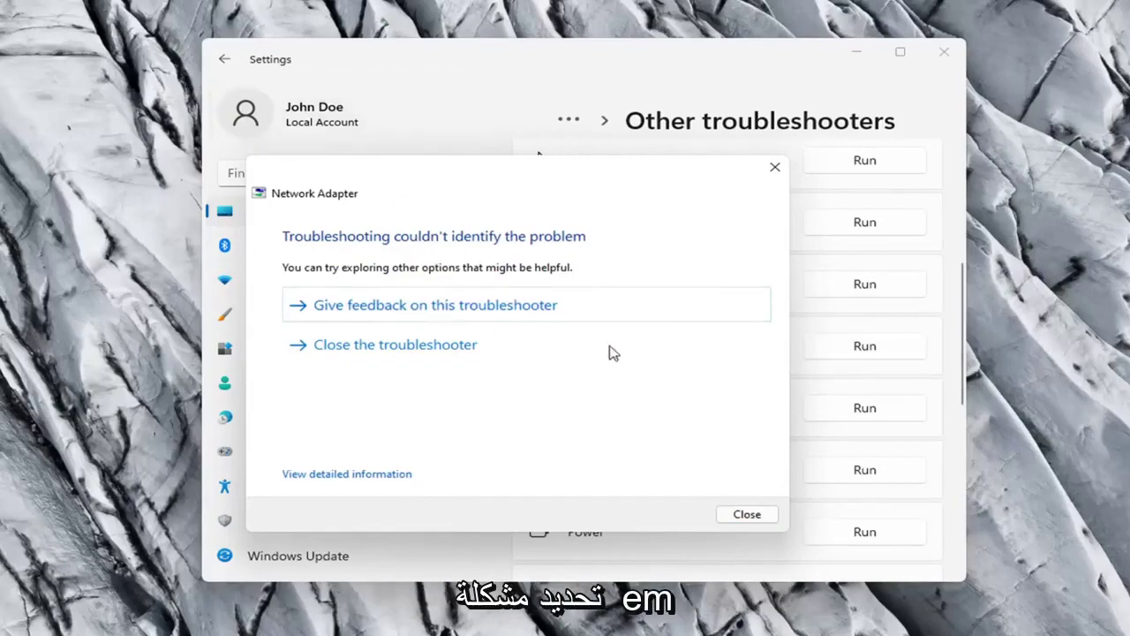
left_click(744, 517)
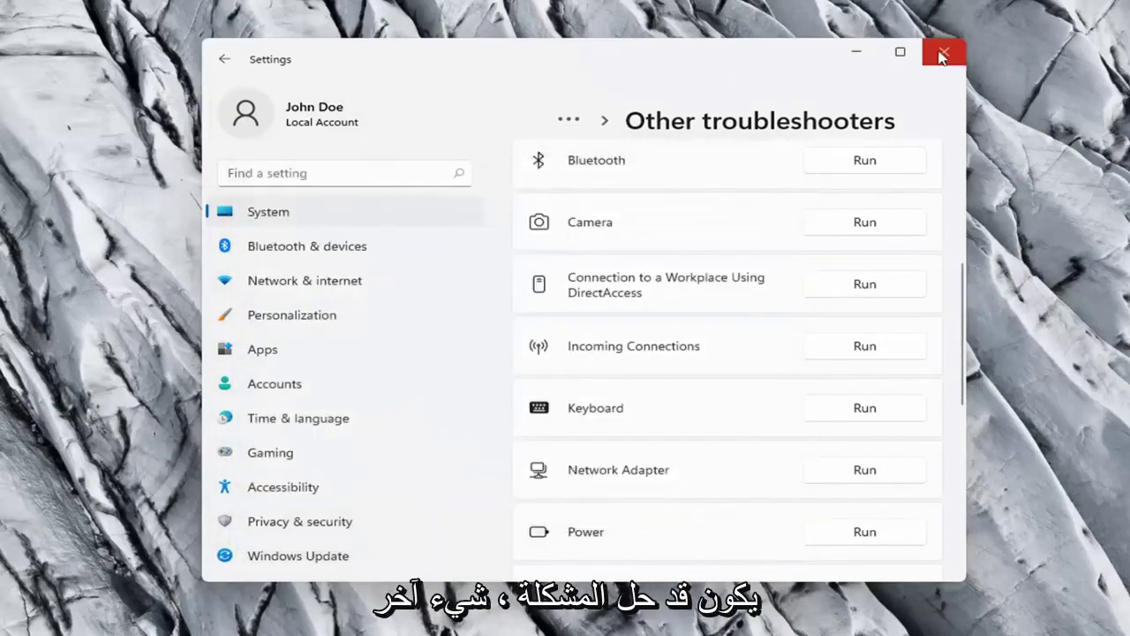
- Close Settings, search for 'cmd', and launch Command Prompt as administrator
left_click(941, 55)
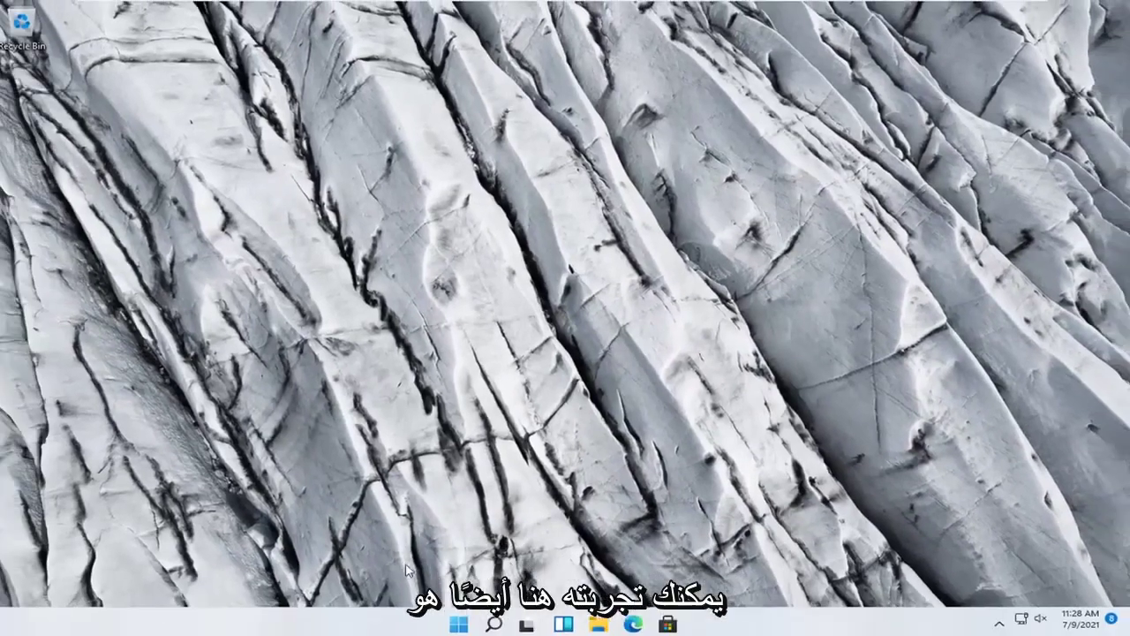
left_click(494, 623)
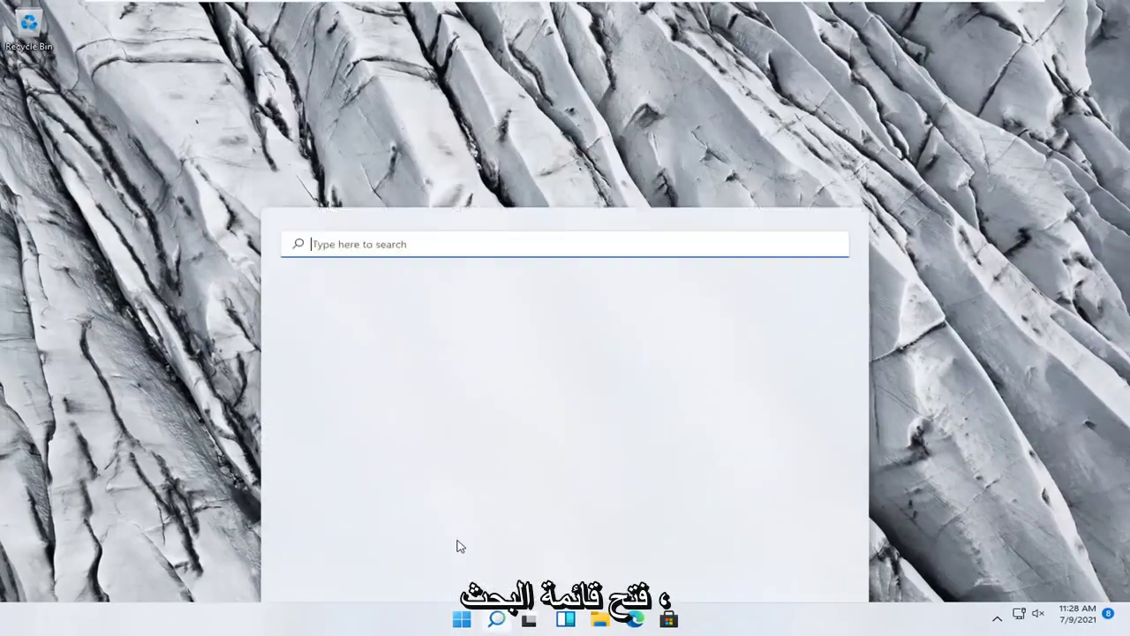
type("cmd")
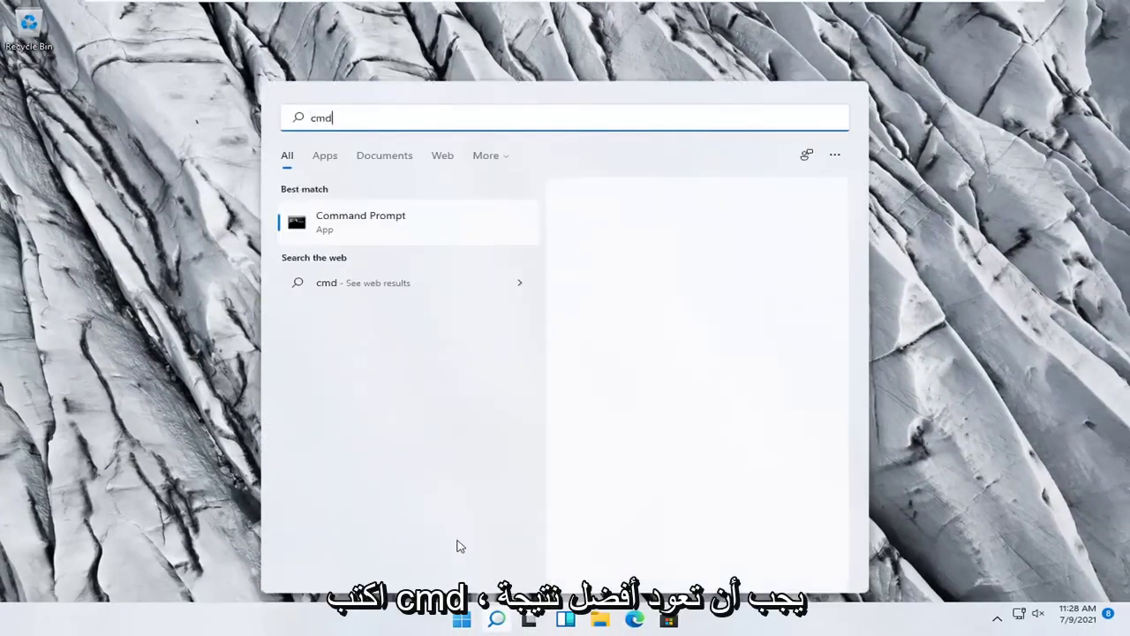
right_click(357, 233)
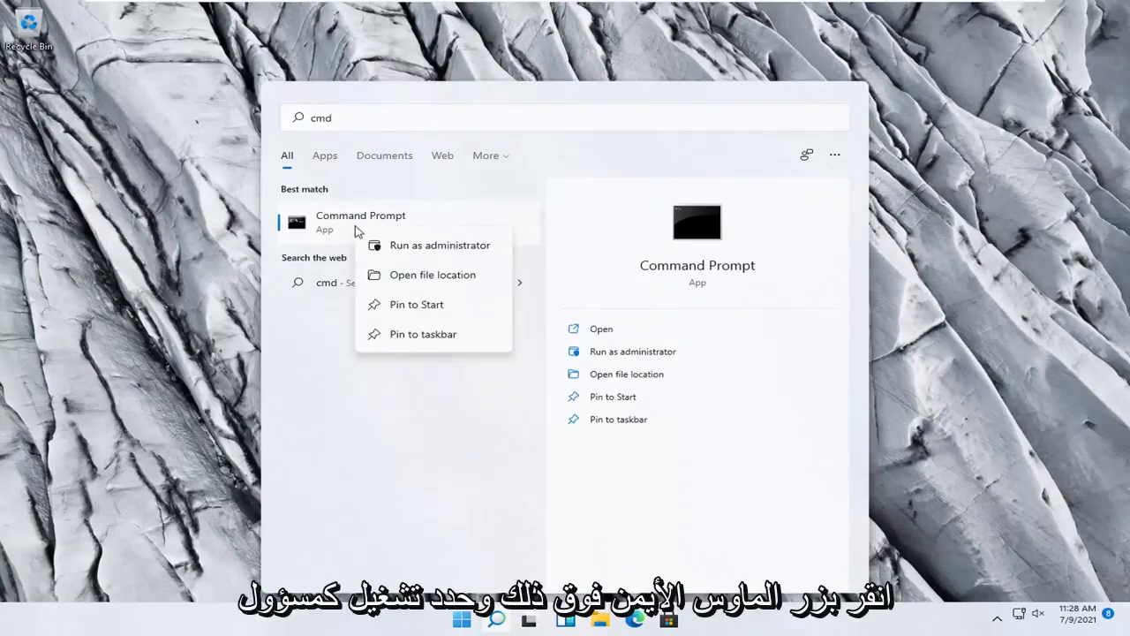
left_click(409, 247)
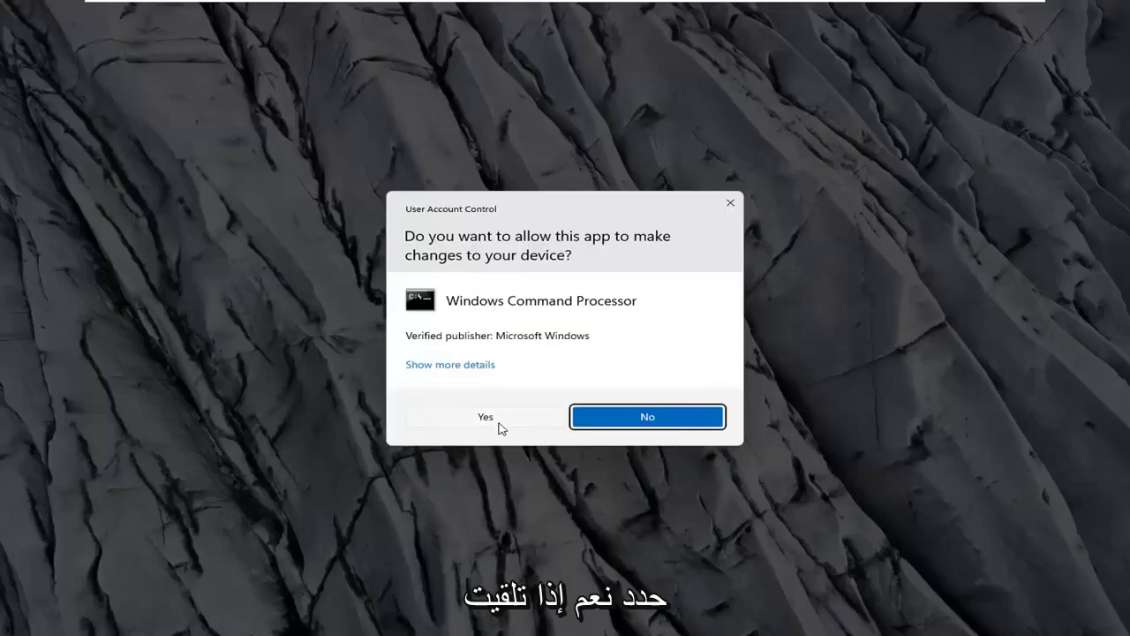
- Approve the elevation prompt, then run 'ipconfig /flushdns' and 'netsh winsock reset'
left_click(499, 419)
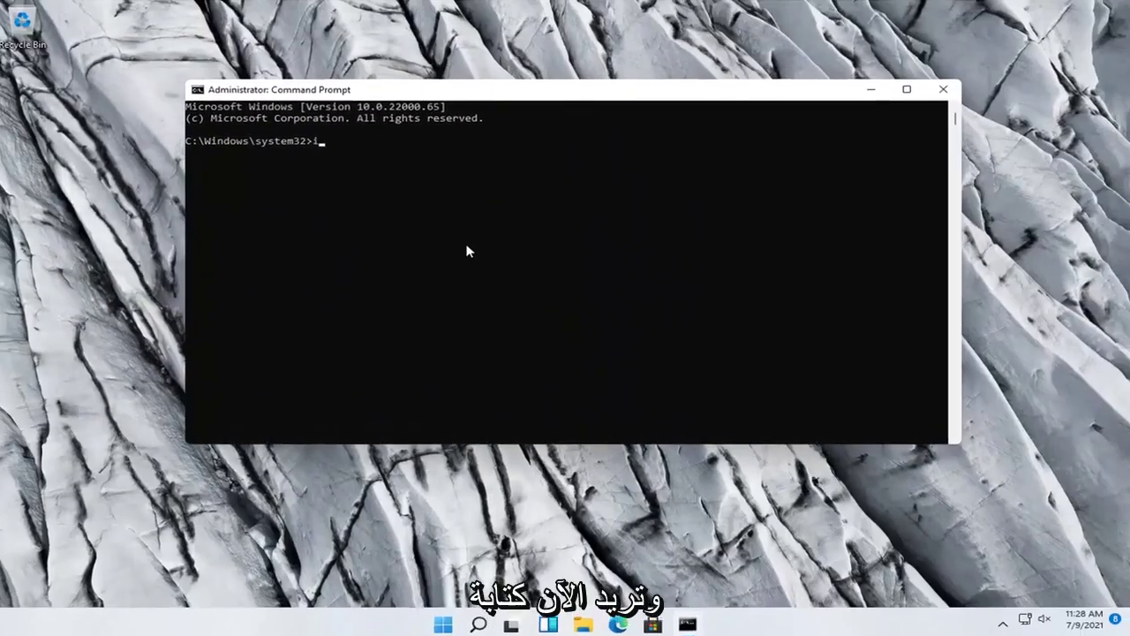
type("ipconfig /")
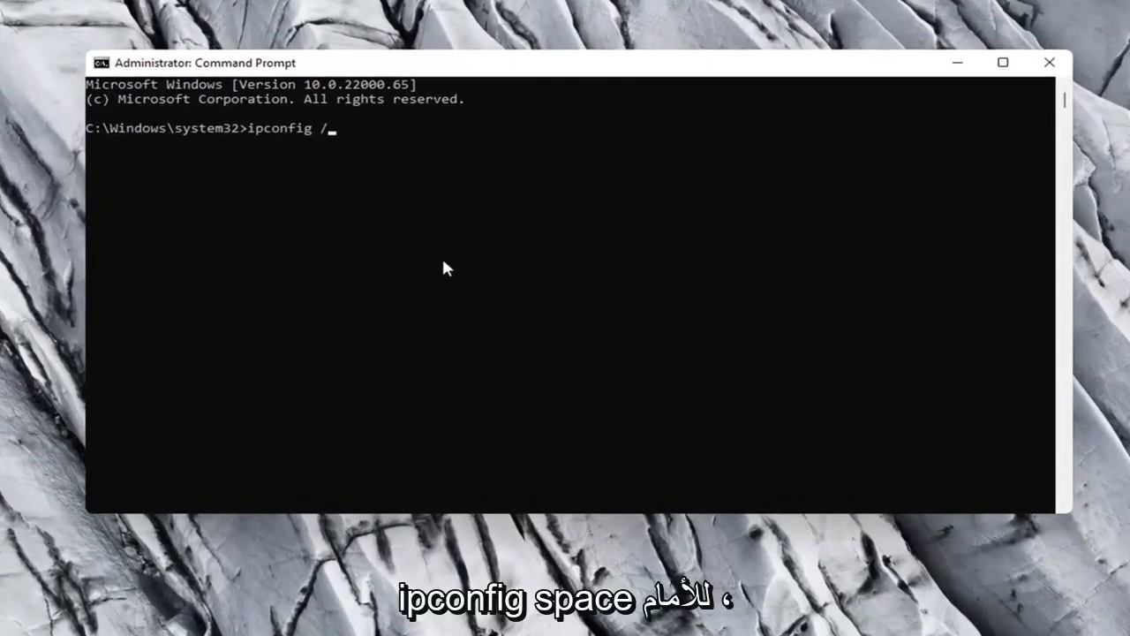
type("flsu")
key("BackSpace")
key("BackSpace")
type("us")
key("BackSpace")
key("BackSpace")
type("ush")
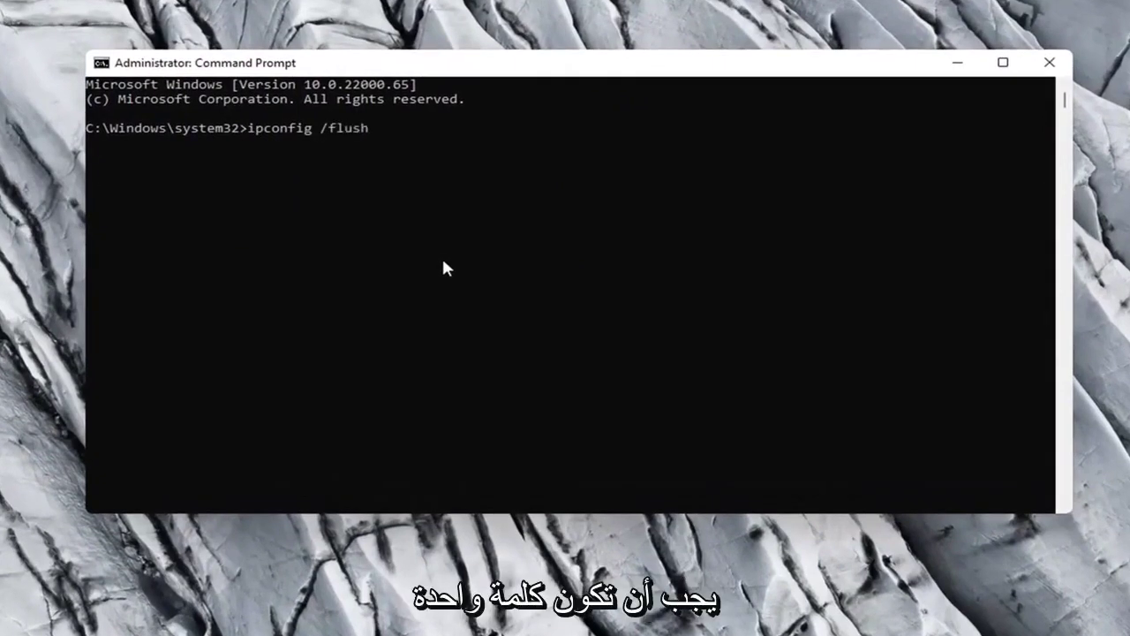
type("dns")
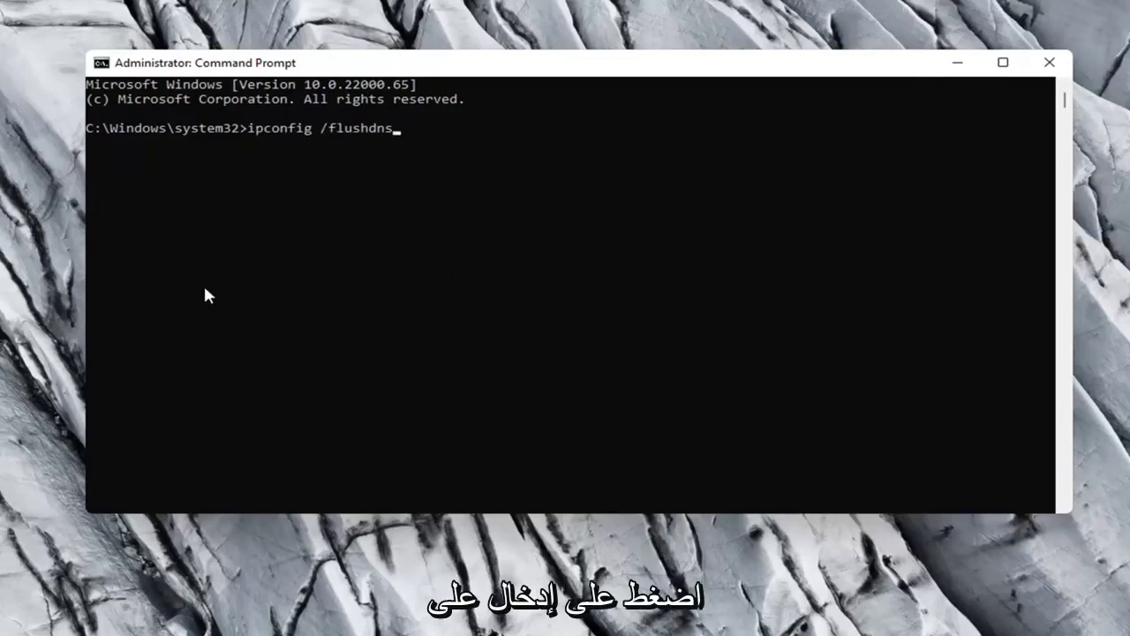
key("Return")
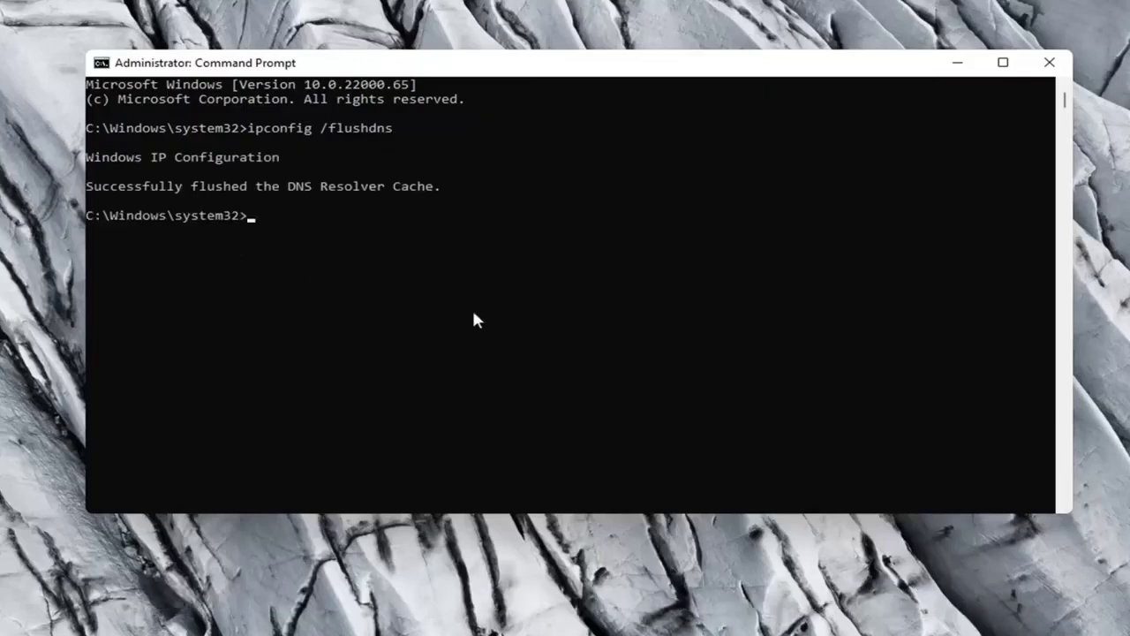
type("ne")
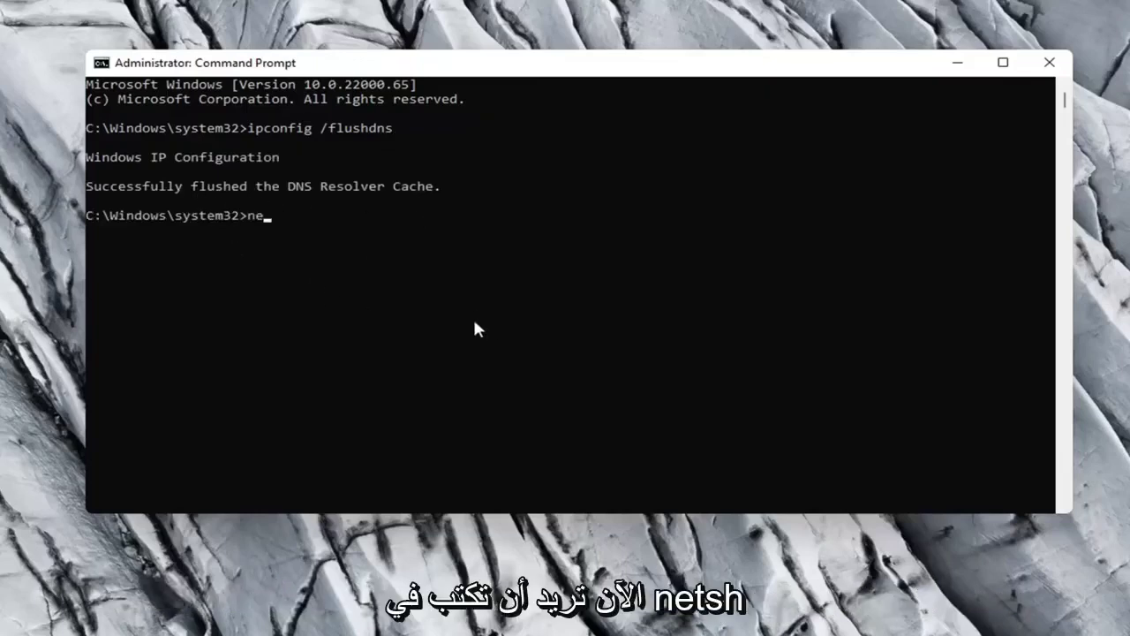
type("tsh w")
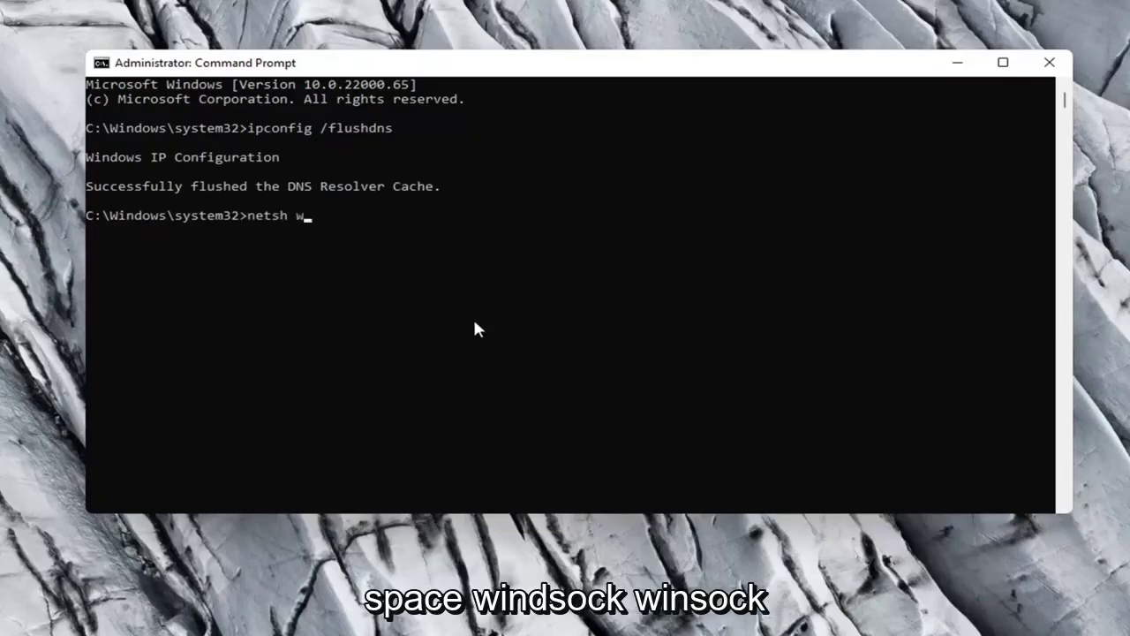
type("ins")
type("ock rese")
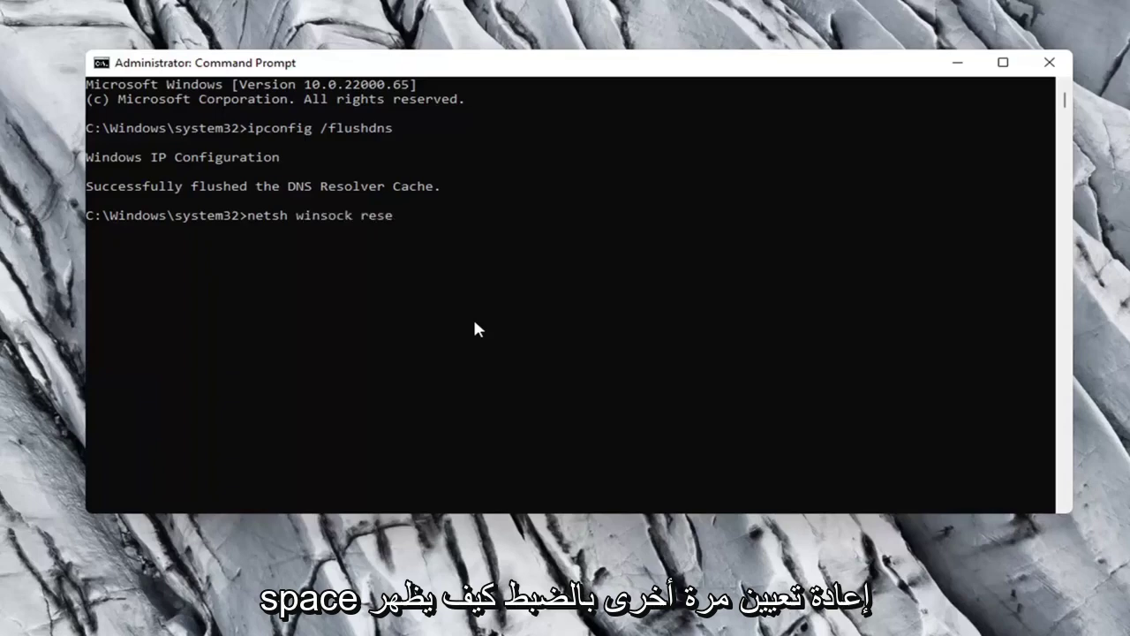
type("t")
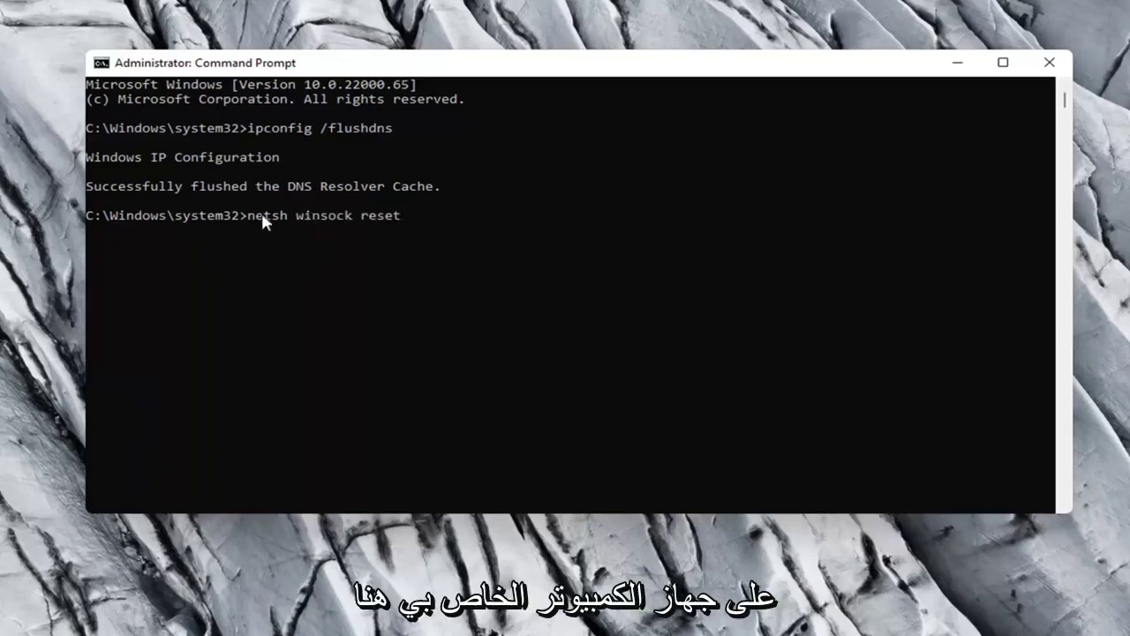
key("Return")
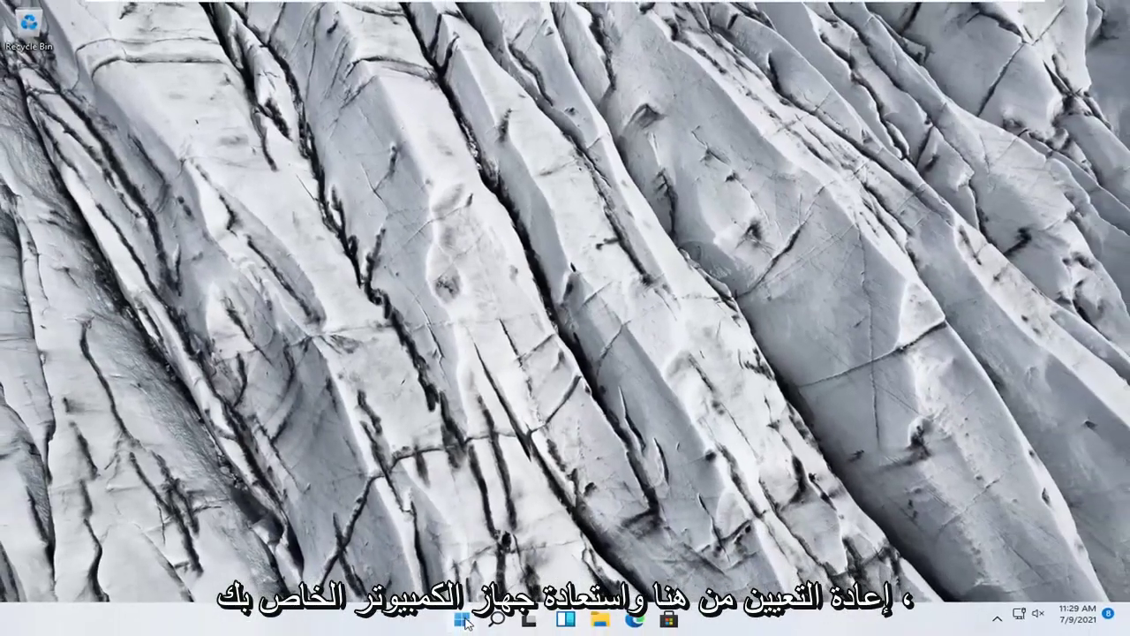
right_click(463, 621)
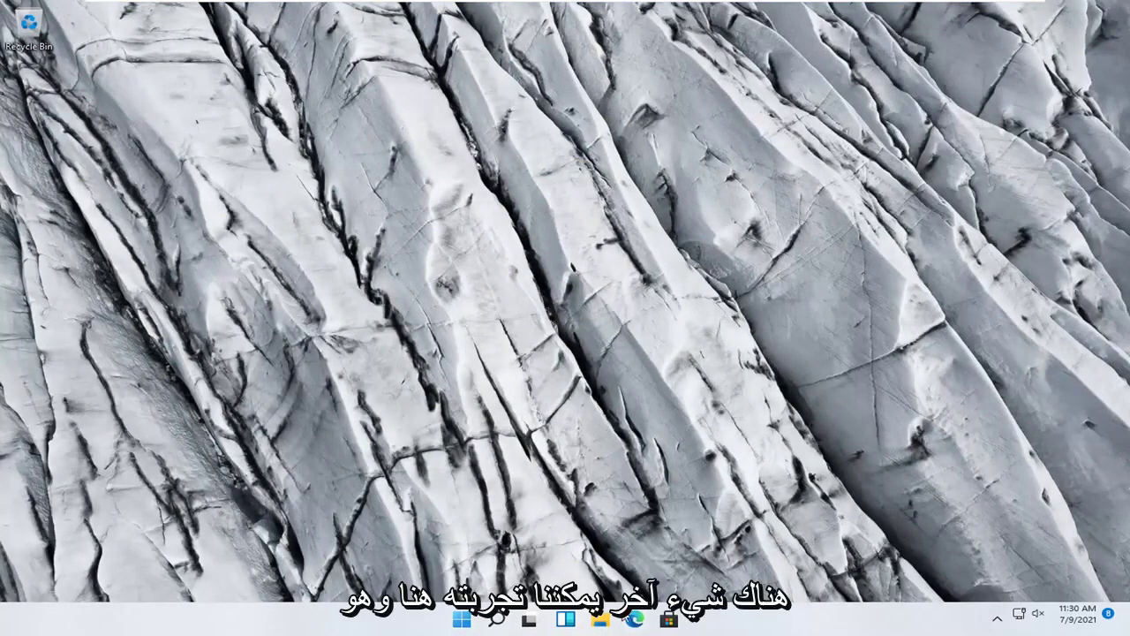
- Open Settings via Win+X and go to Network & internet > Advanced network settings > Network reset
right_click(460, 618)
left_click(413, 472)
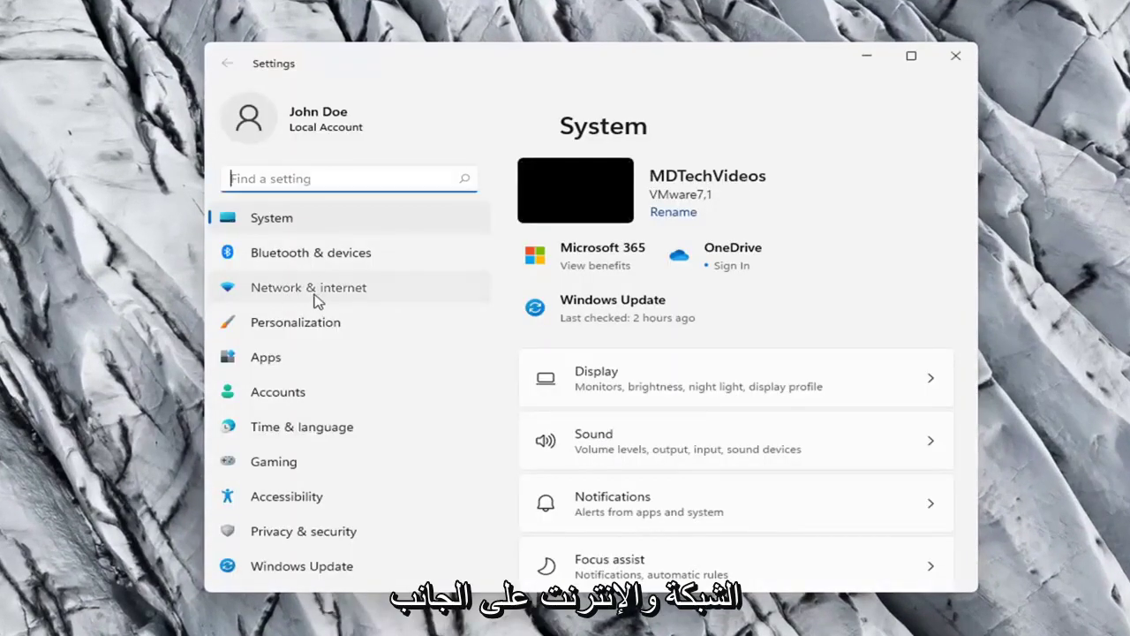
left_click(316, 298)
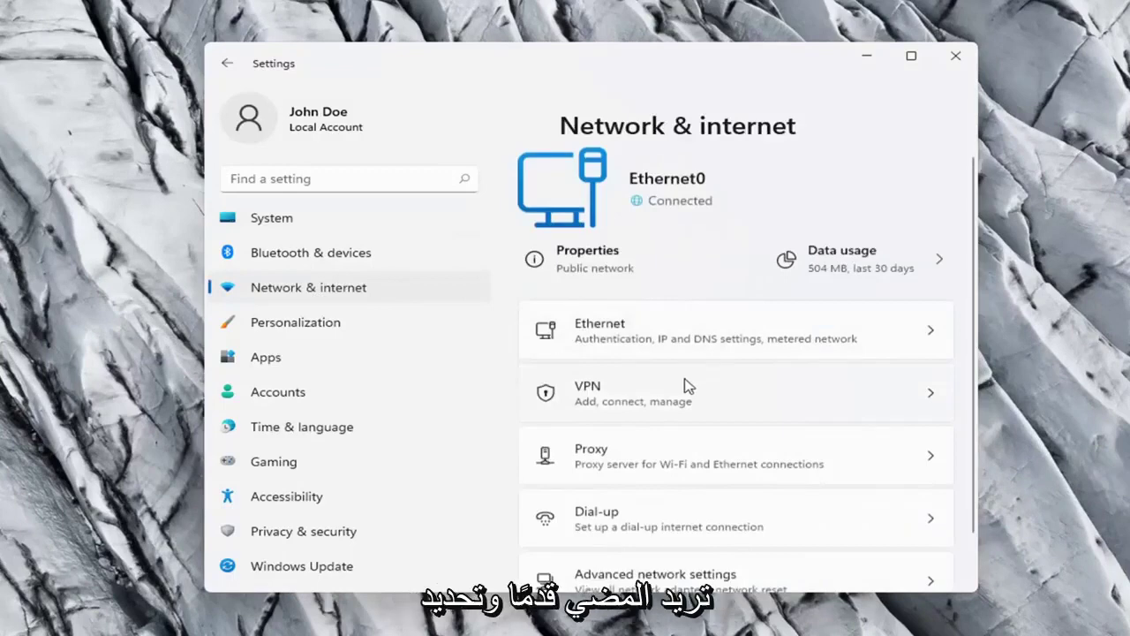
scroll(688, 386, "down", 1)
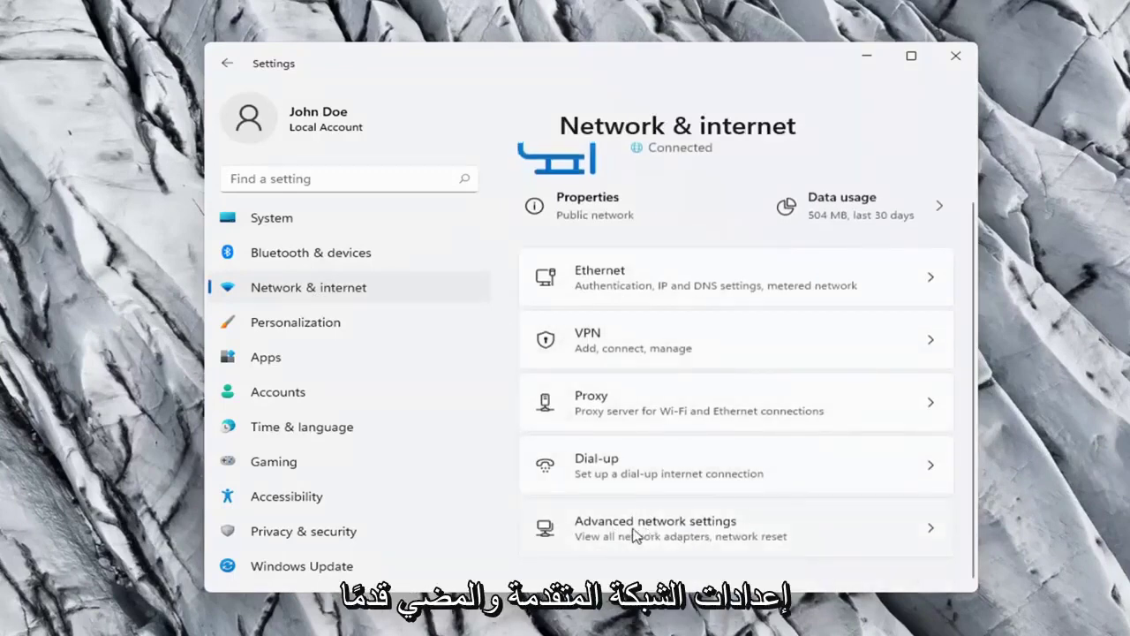
left_click(733, 534)
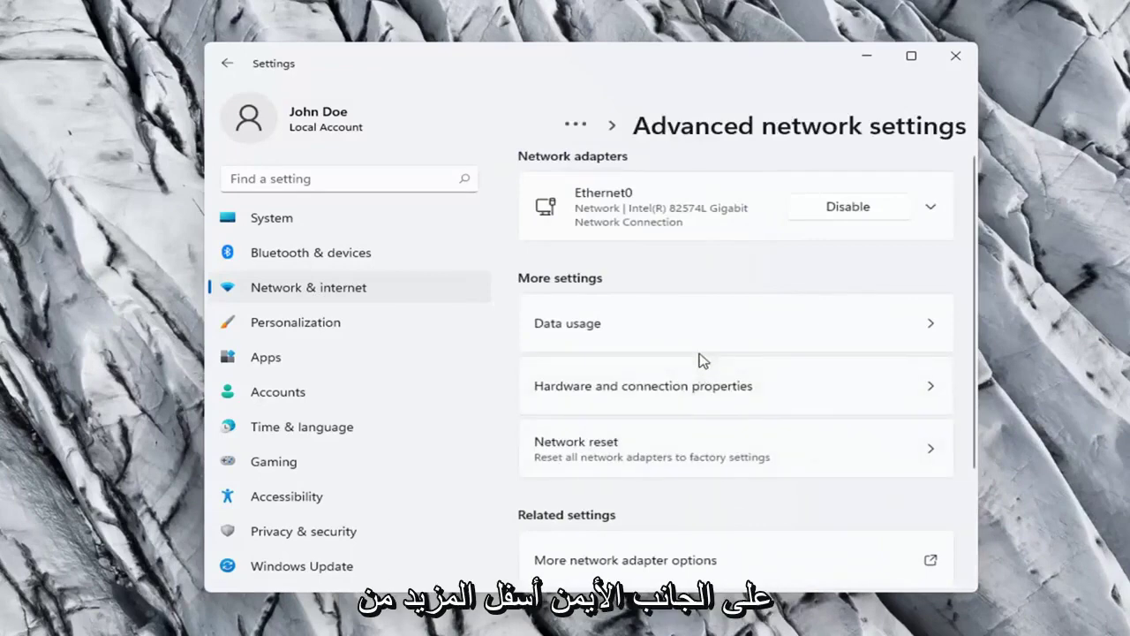
scroll(636, 344, "down", 3)
scroll(623, 298, "up", 2)
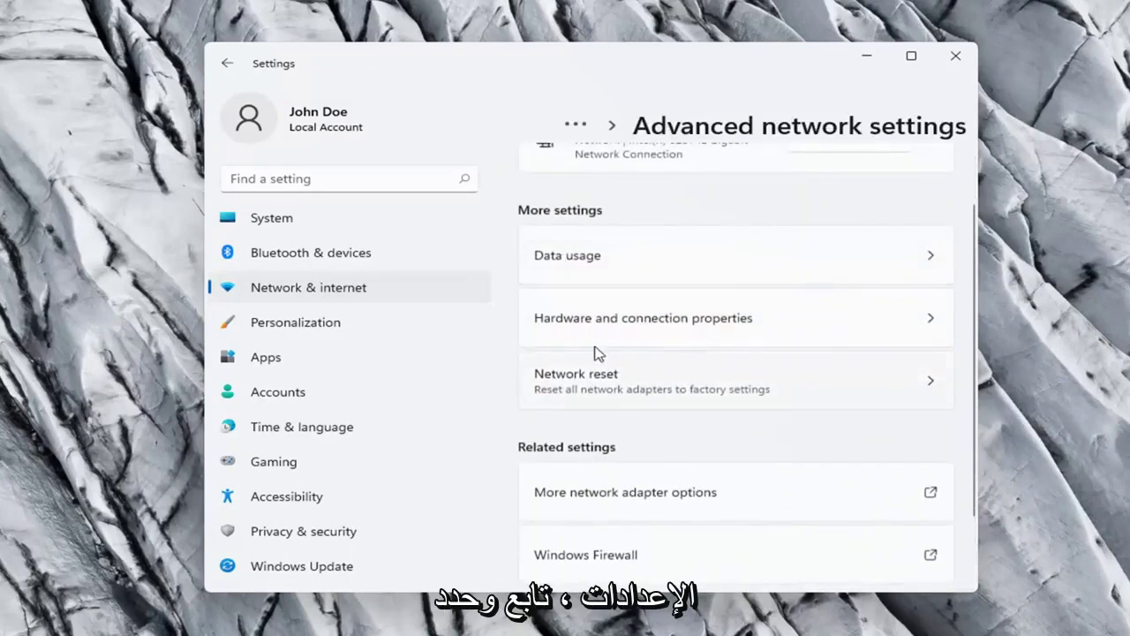
scroll(595, 352, "down", 1)
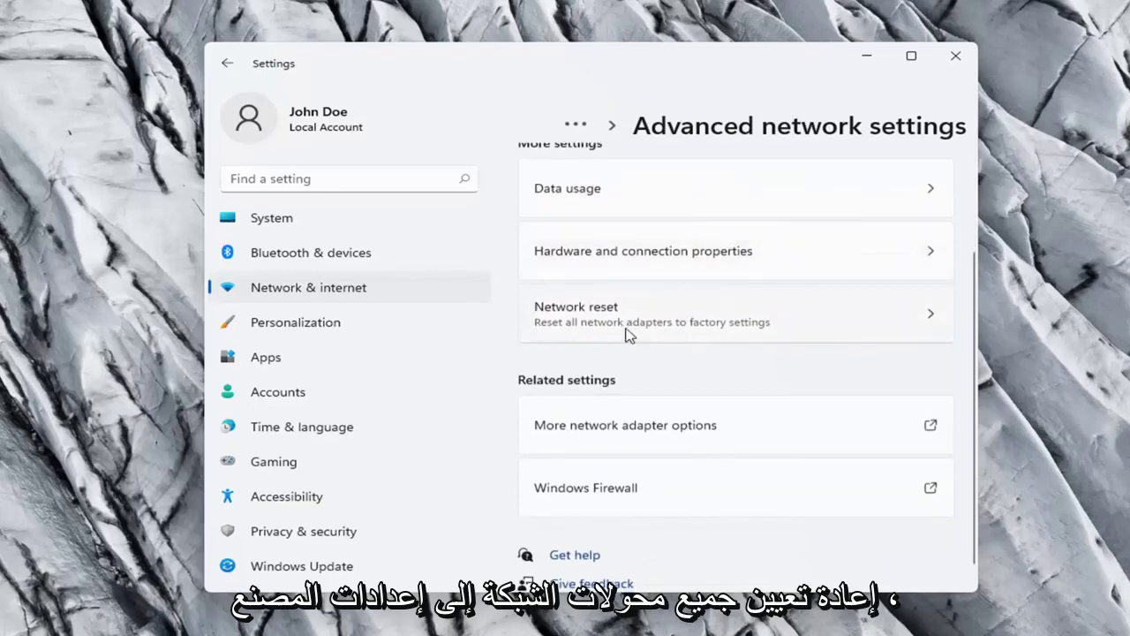
left_click(794, 336)
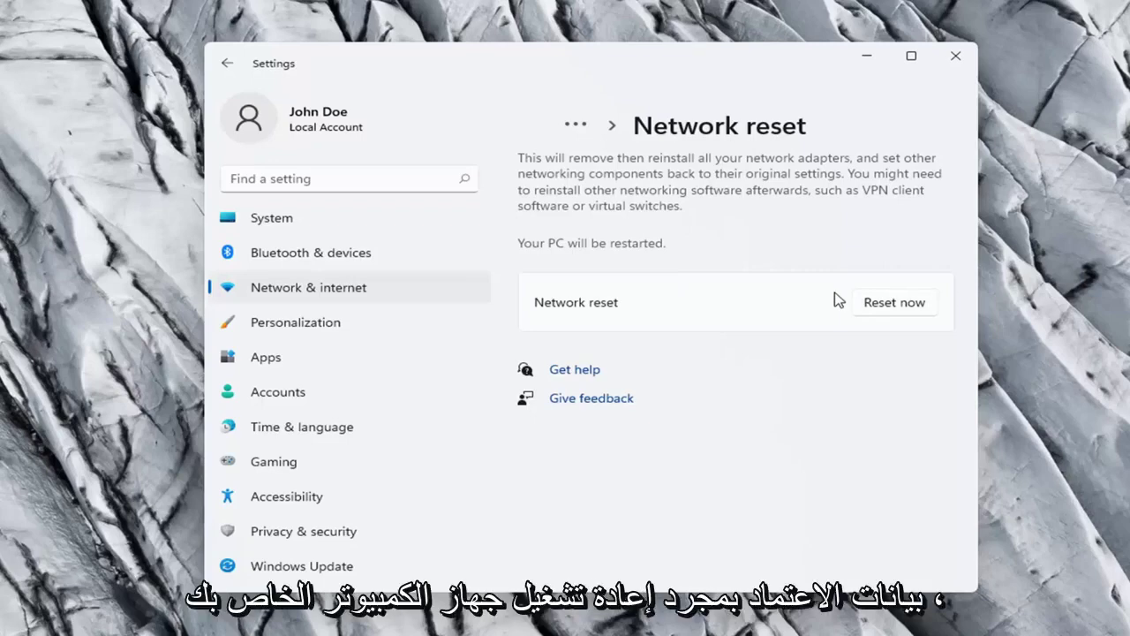
- Confirm Reset now with Yes, dismiss the five-minute sign-out notice, and close Settings
left_click(901, 305)
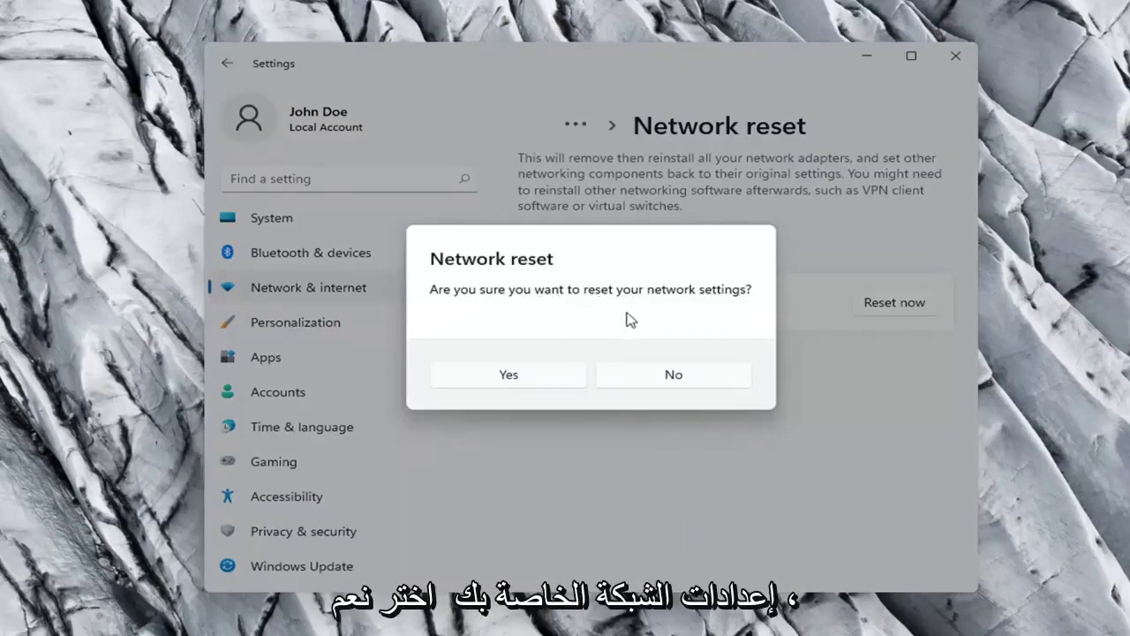
left_click(521, 384)
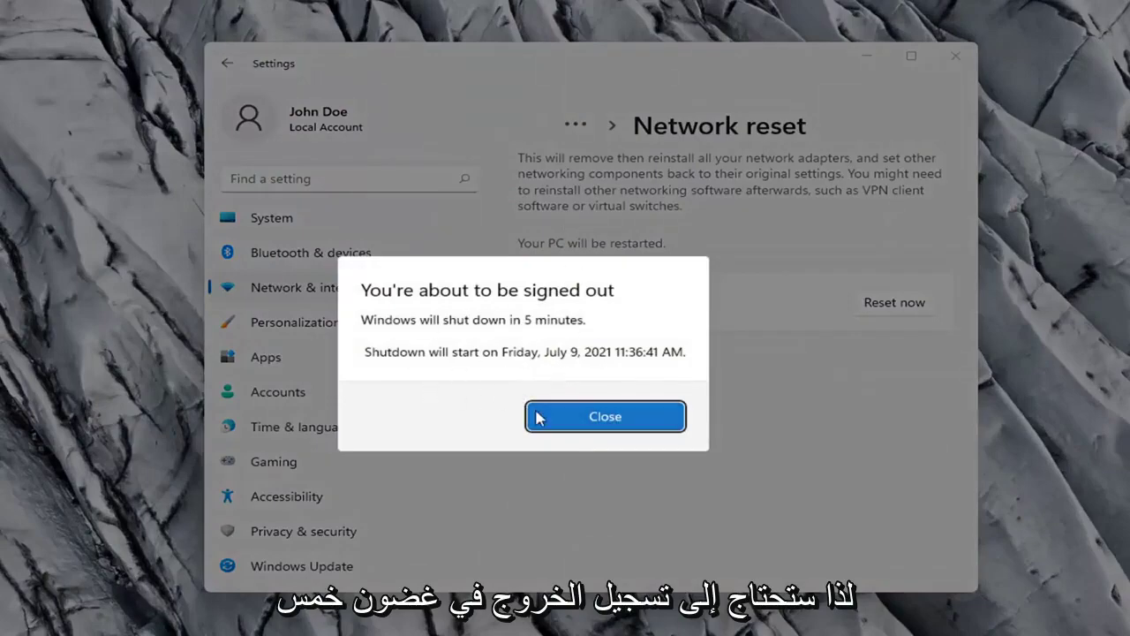
left_click(569, 422)
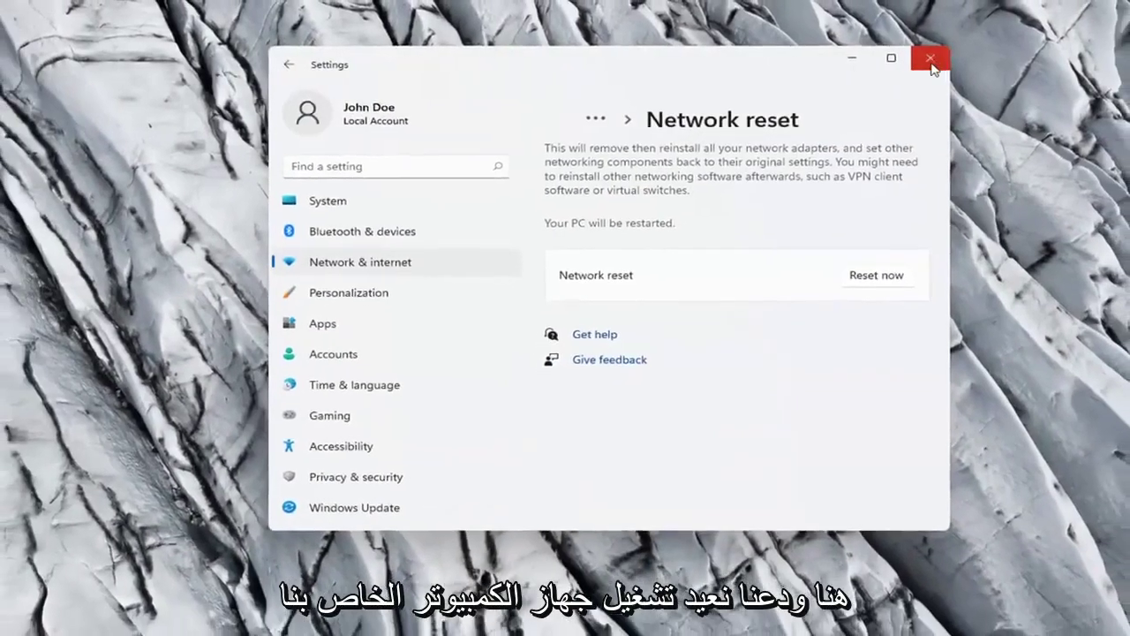
left_click(942, 56)
- Restart Windows from the Start button's Shut down or sign out menu
right_click(461, 621)
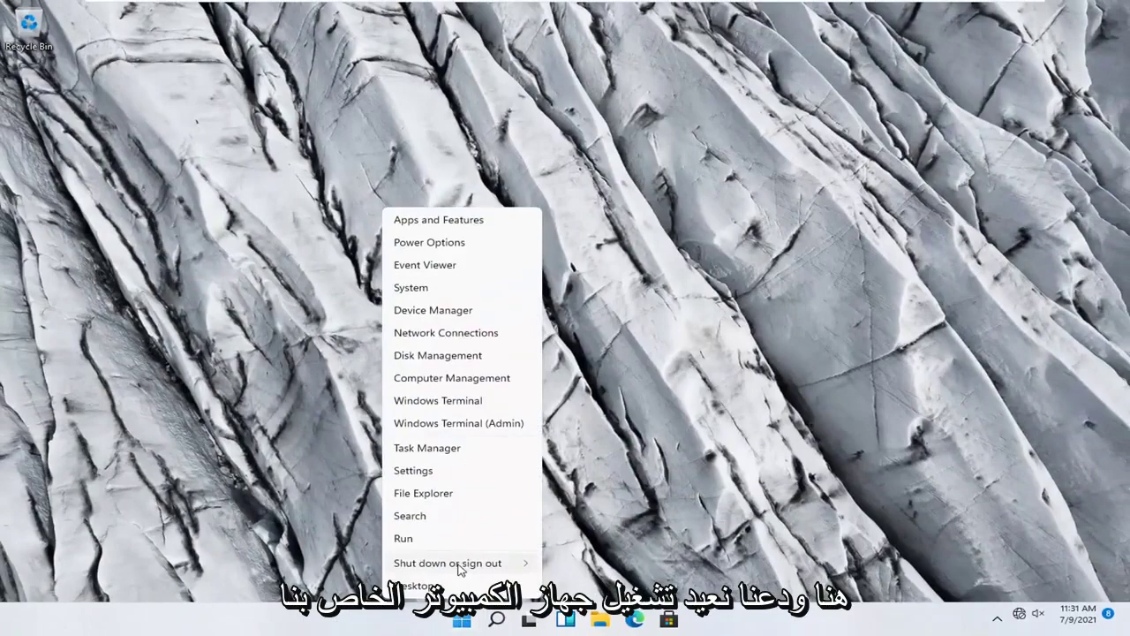
mouse_move(448, 563)
left_click(569, 588)
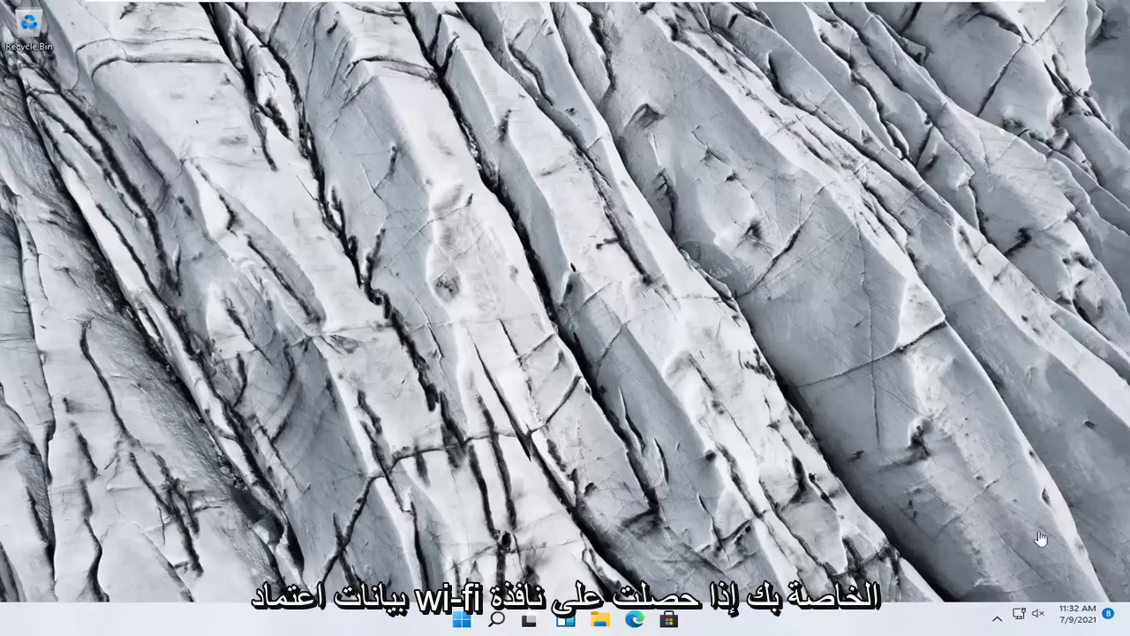
left_click(1021, 619)
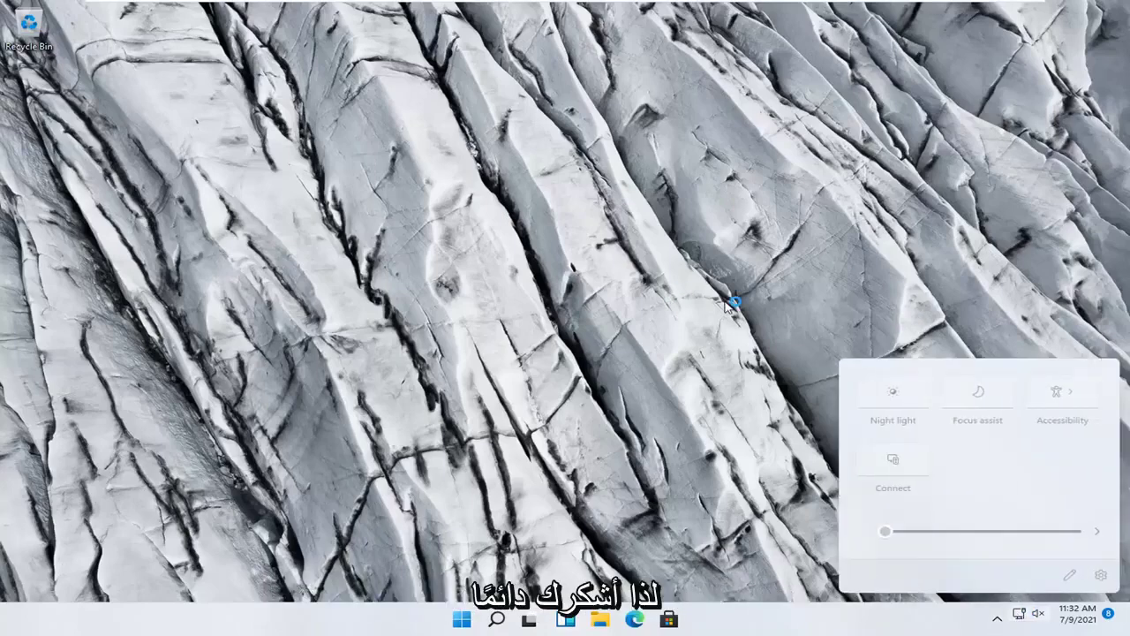
left_click(726, 302)
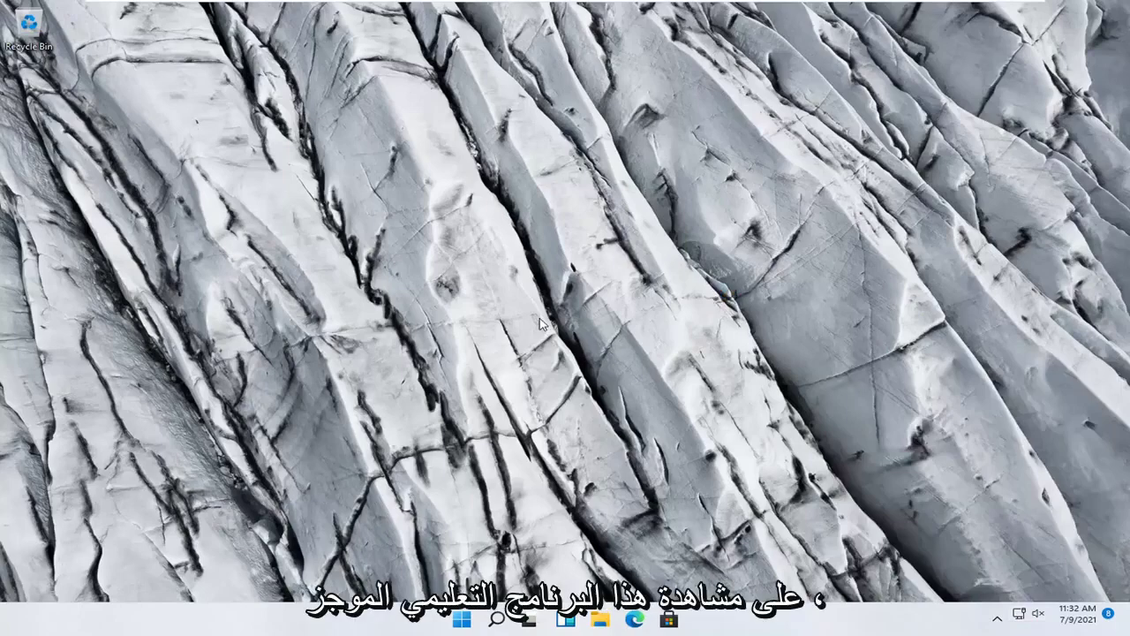